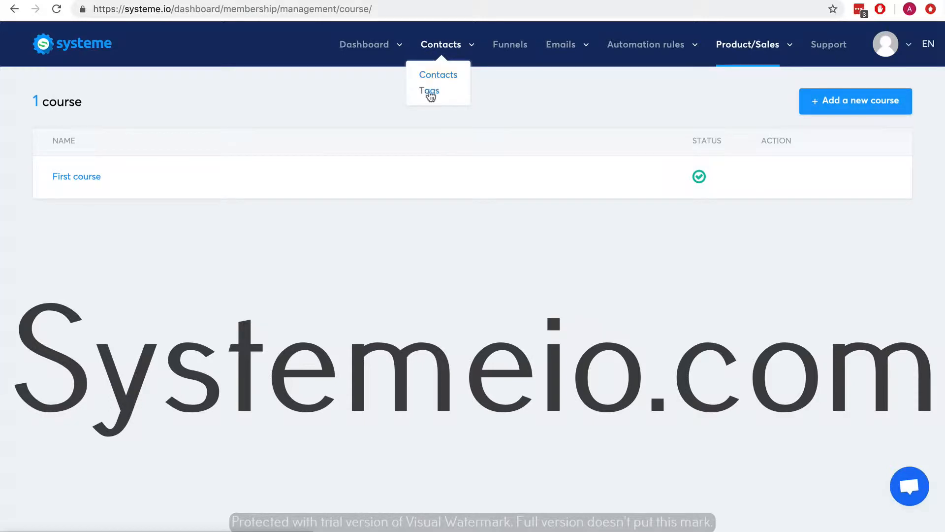
- Create a contact tag named Leads
left_click(430, 92)
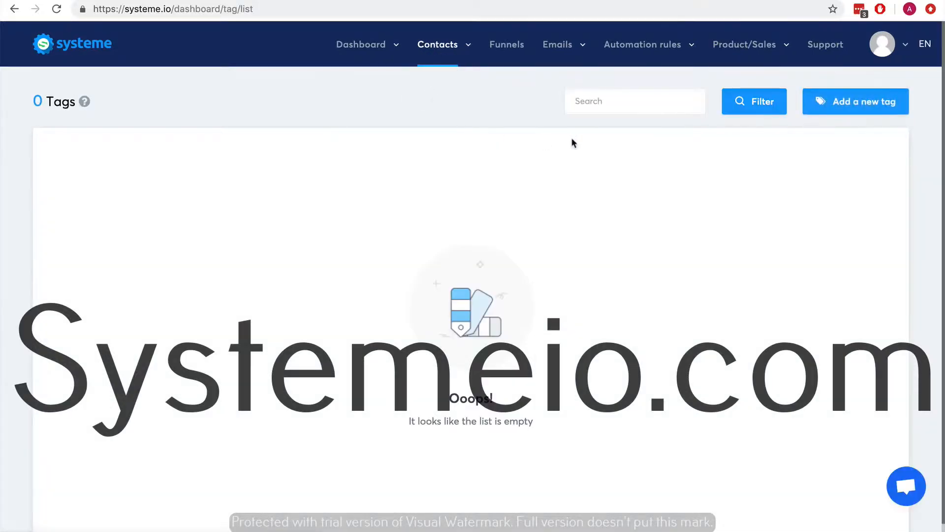
left_click(854, 102)
type("l")
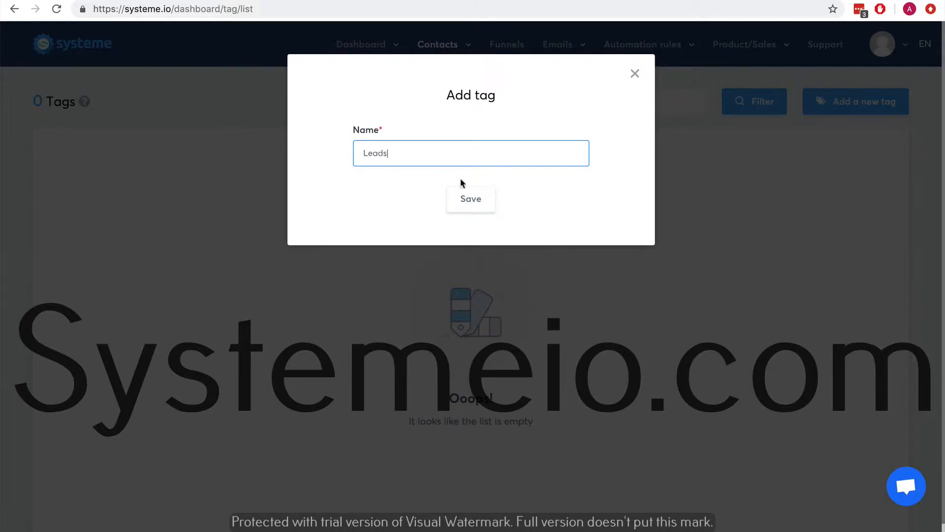
left_click(472, 202)
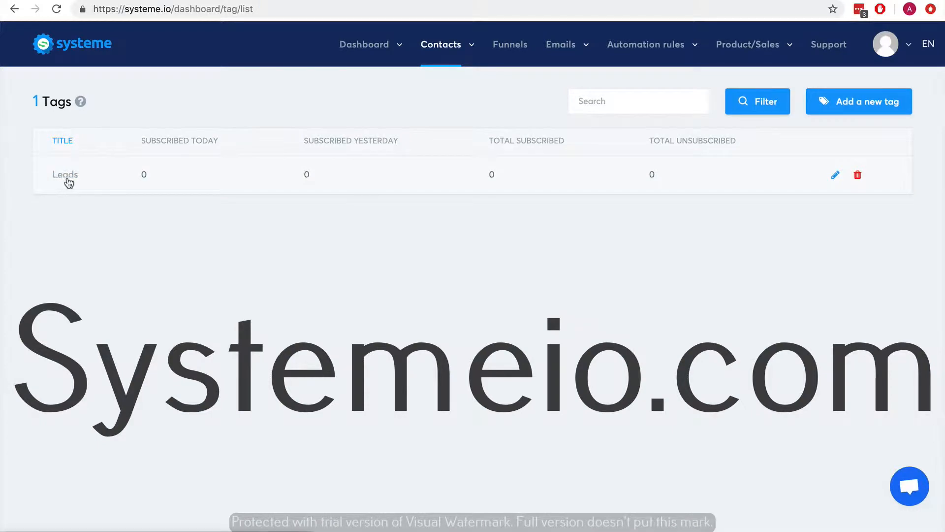
- Add a second contact tag named Client-FirstCourse
left_click(847, 103)
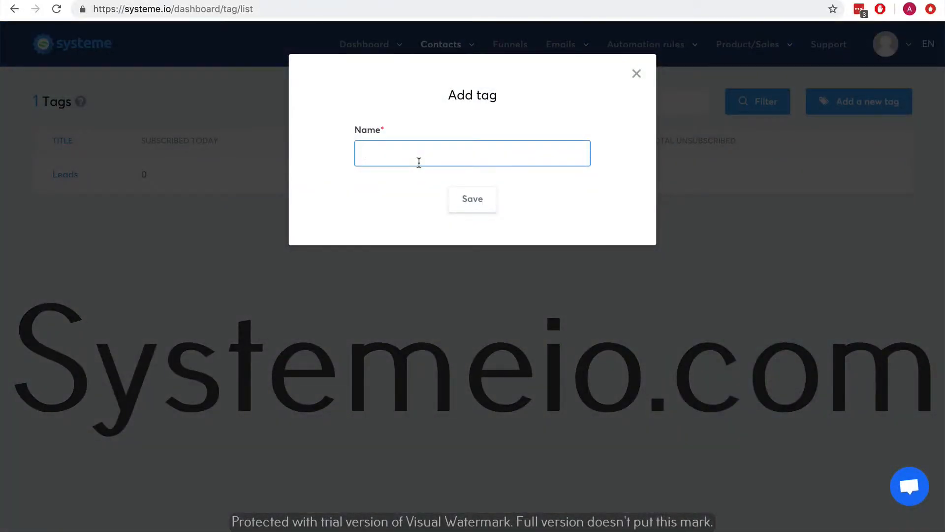
type("Client-")
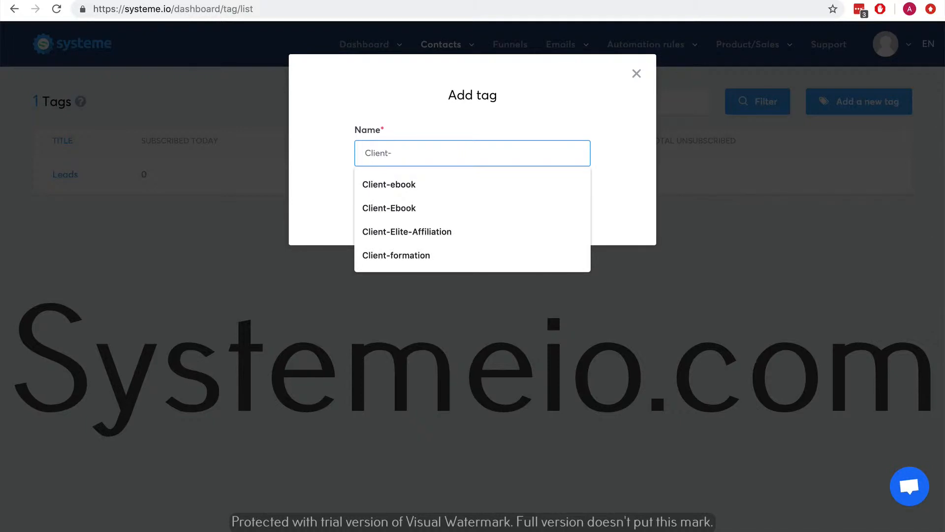
type("FirstCourse")
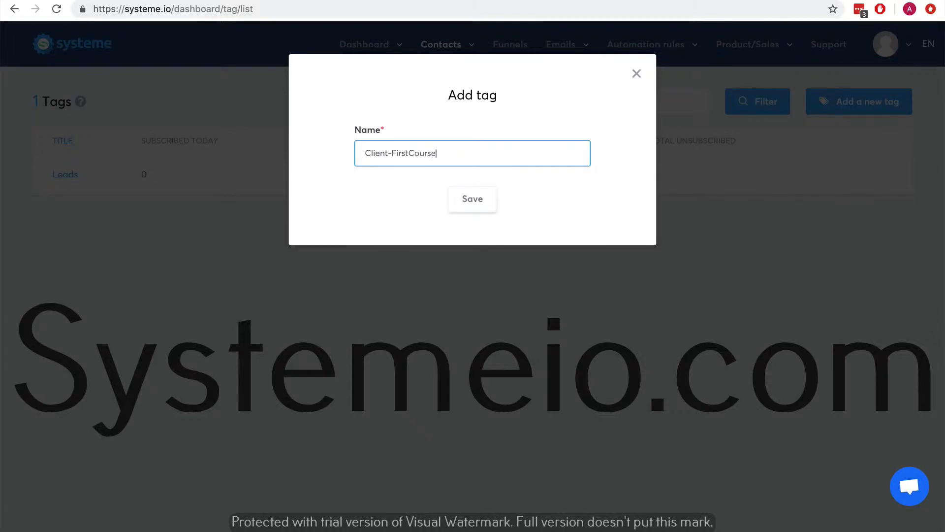
left_click(472, 202)
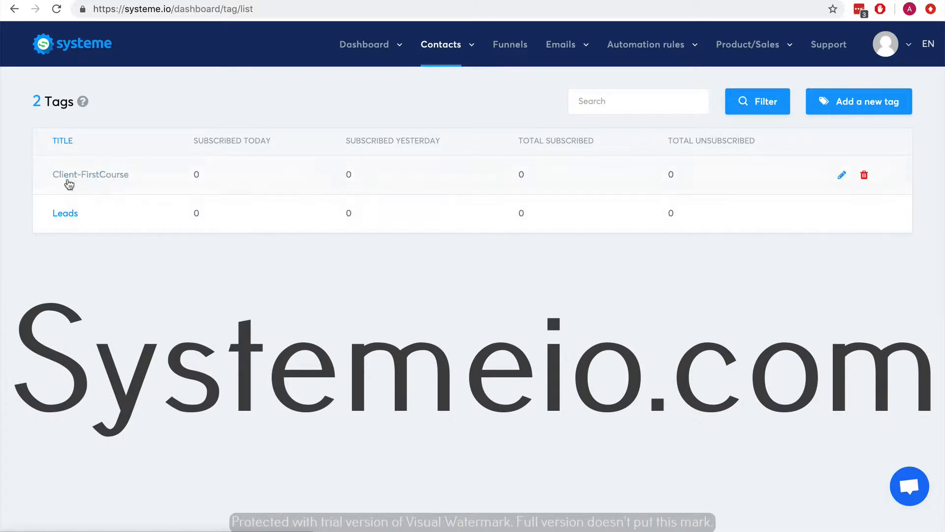
- Deactivate the existing Vente formation funnel
left_click(501, 51)
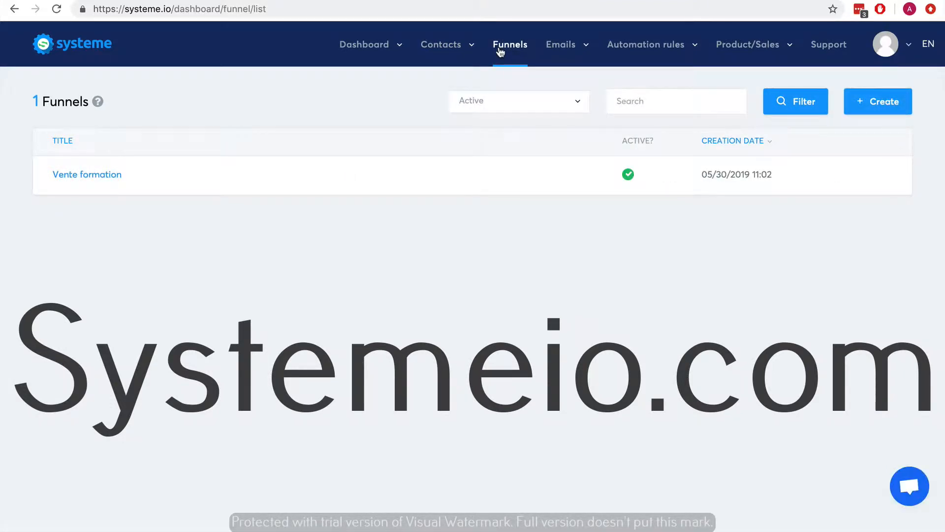
left_click(881, 176)
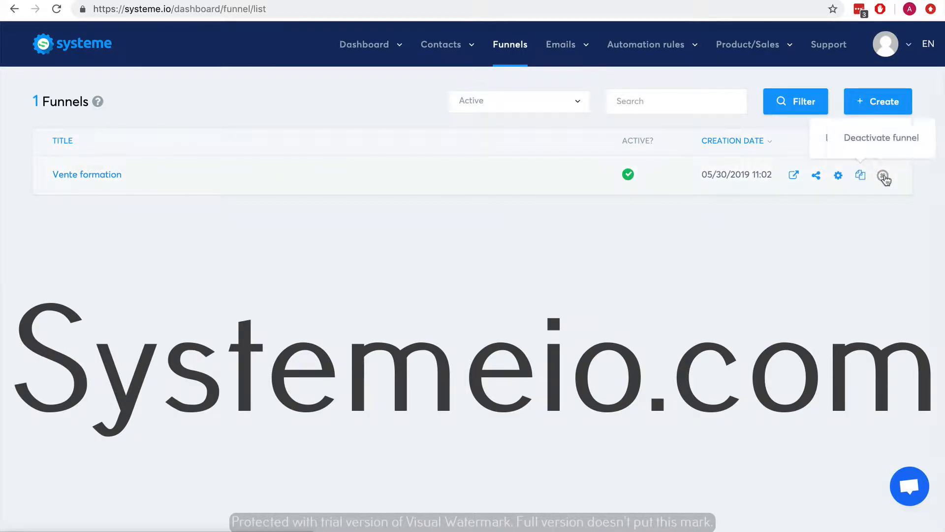
left_click(879, 137)
left_click(453, 332)
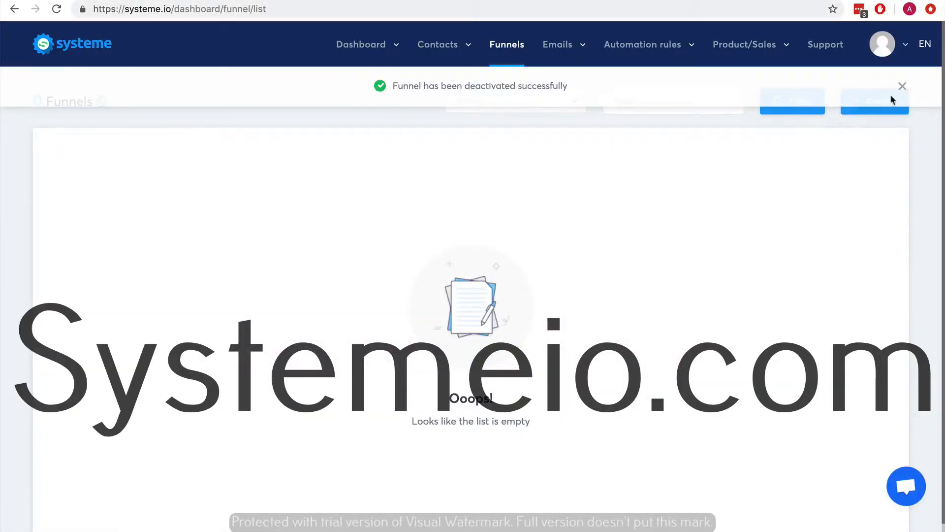
- Create a Sell funnel named "Selling first course" with U.S. Dollar as its currency
left_click(886, 102)
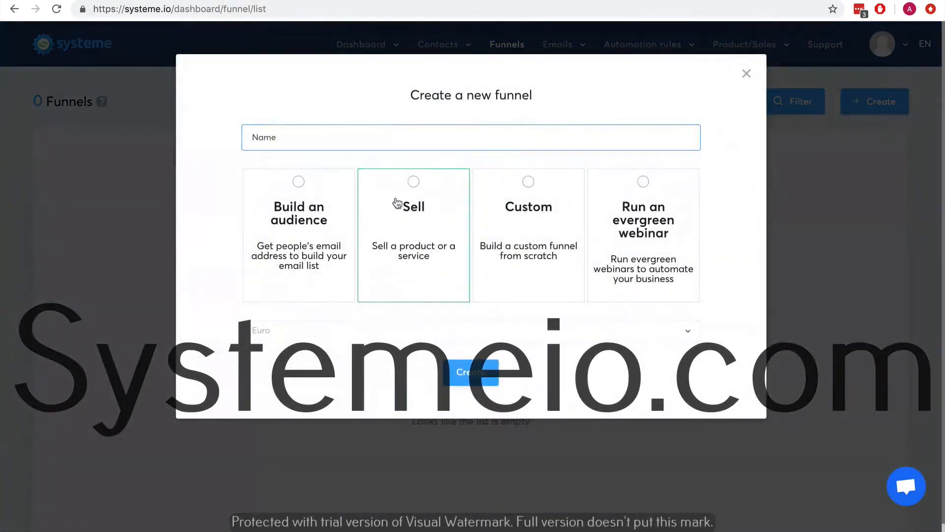
left_click(316, 144)
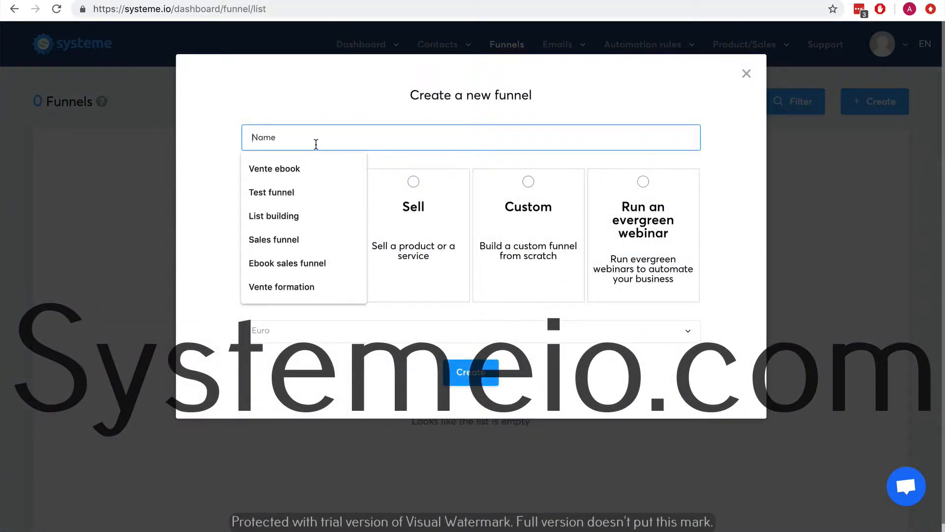
type("C")
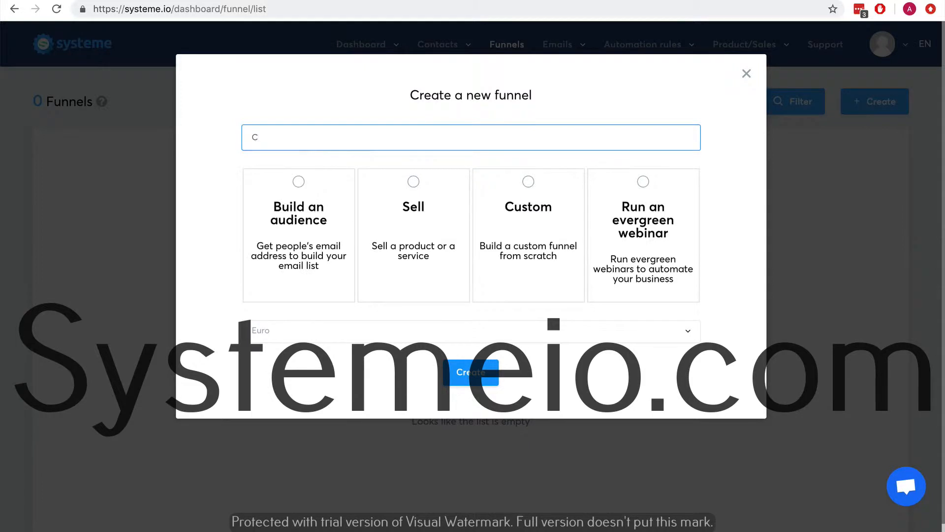
type("elling first course")
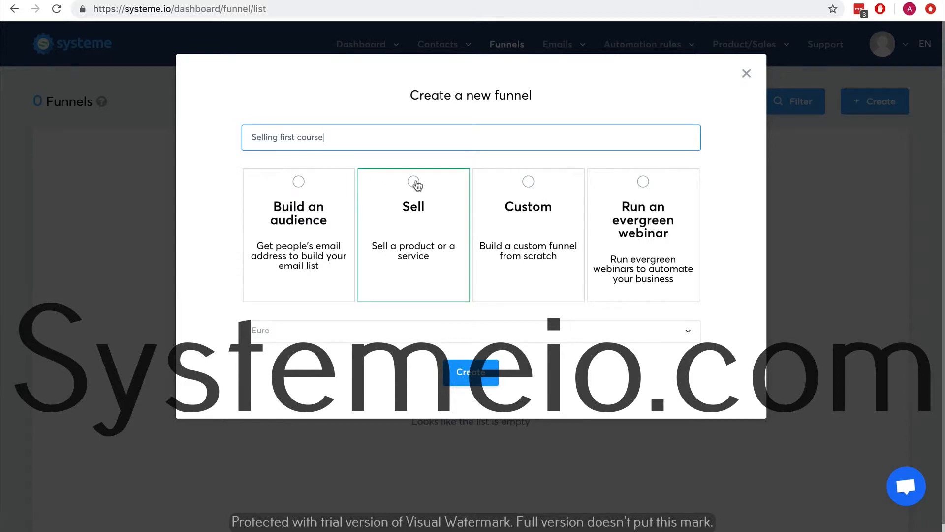
left_click(413, 182)
left_click(667, 330)
scroll(581, 339, "down", 10)
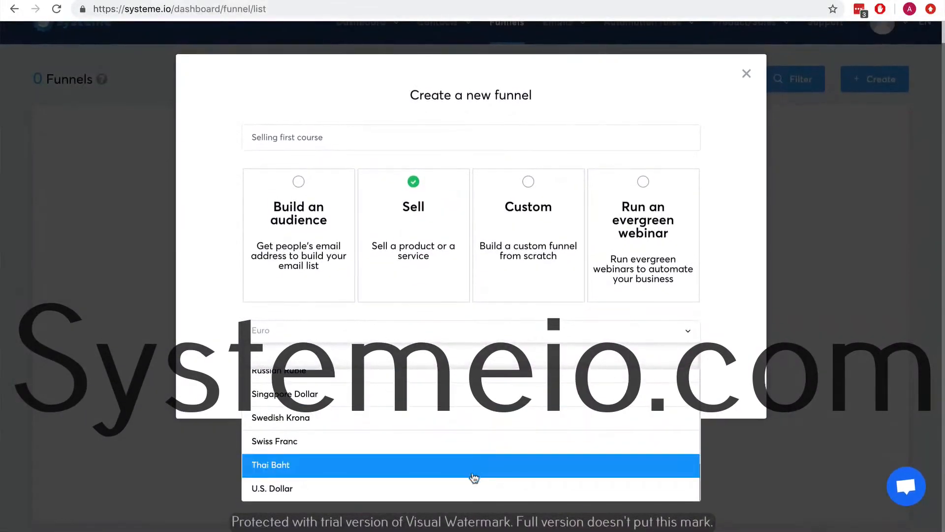
left_click(475, 488)
left_click(470, 372)
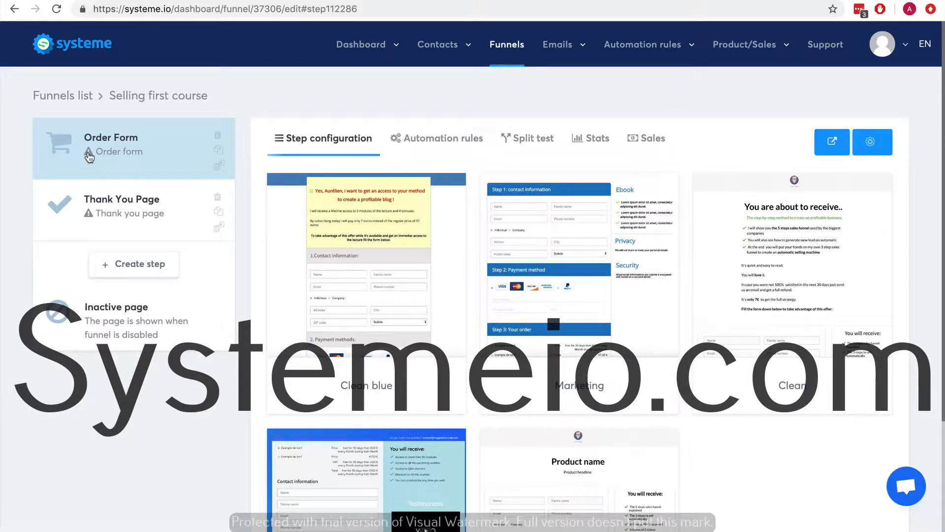
- Choose the page template headed "Product name" for the funnel's Order Form step
mouse_move(521, 242)
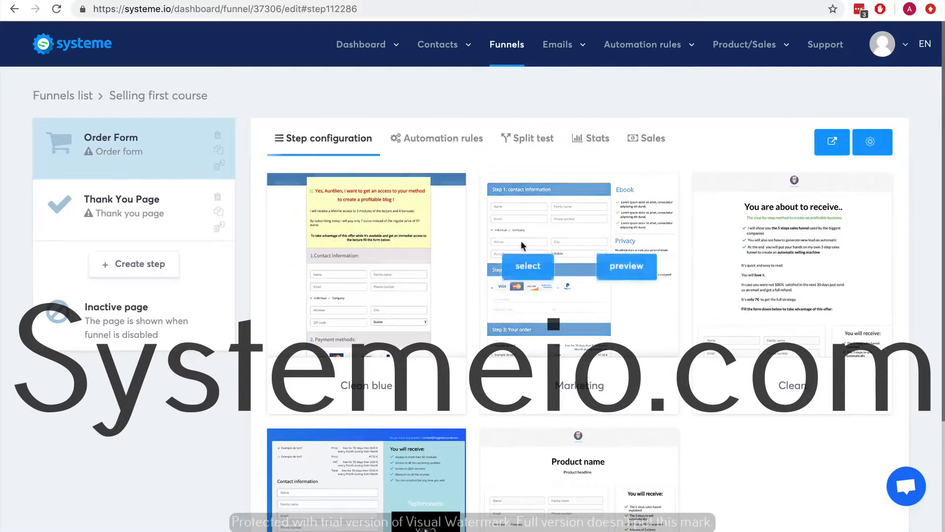
scroll(520, 240, "down", 3)
mouse_move(530, 363)
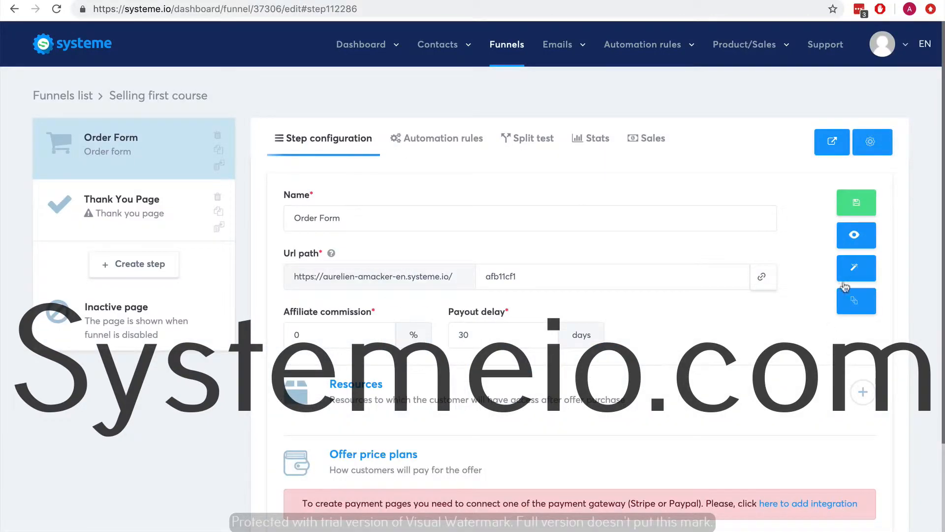
- Preview the order form page from top to bottom, then close the preview
left_click(852, 239)
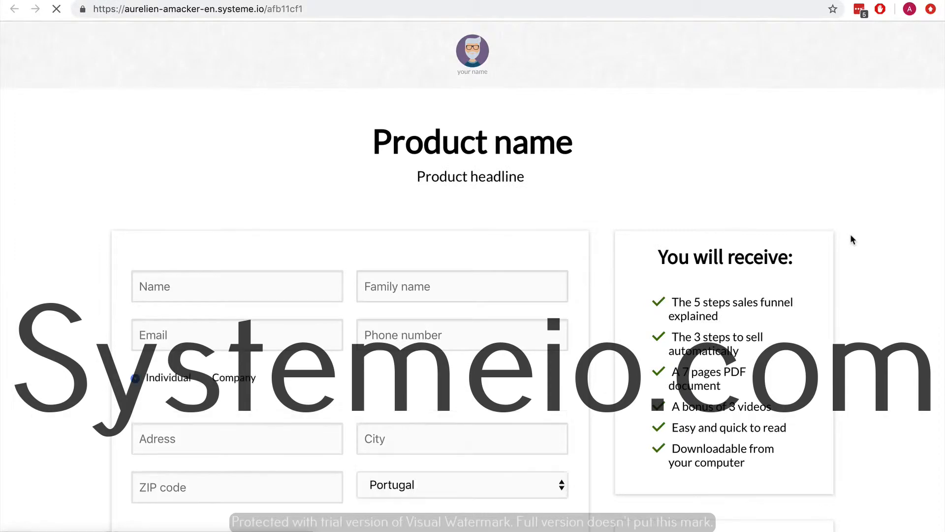
scroll(853, 239, "down", 5)
scroll(852, 240, "up", 8)
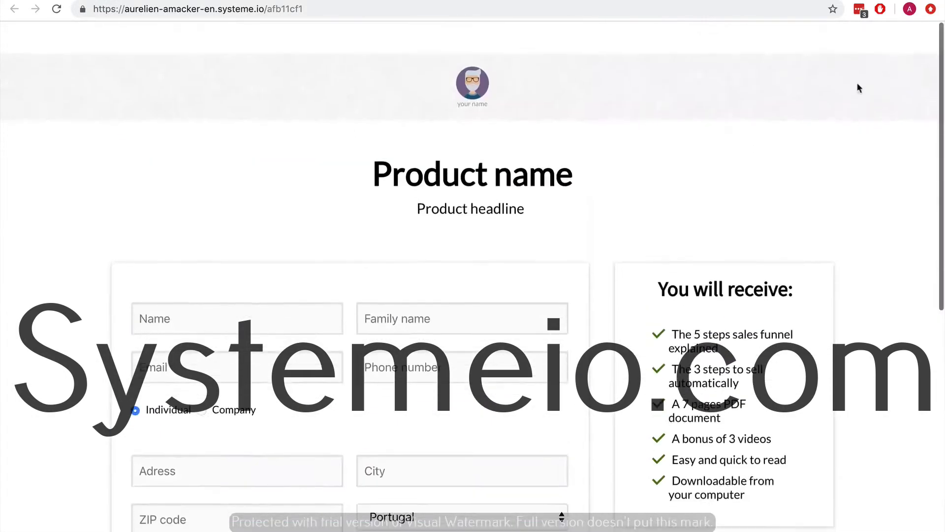
key("ctrl+w")
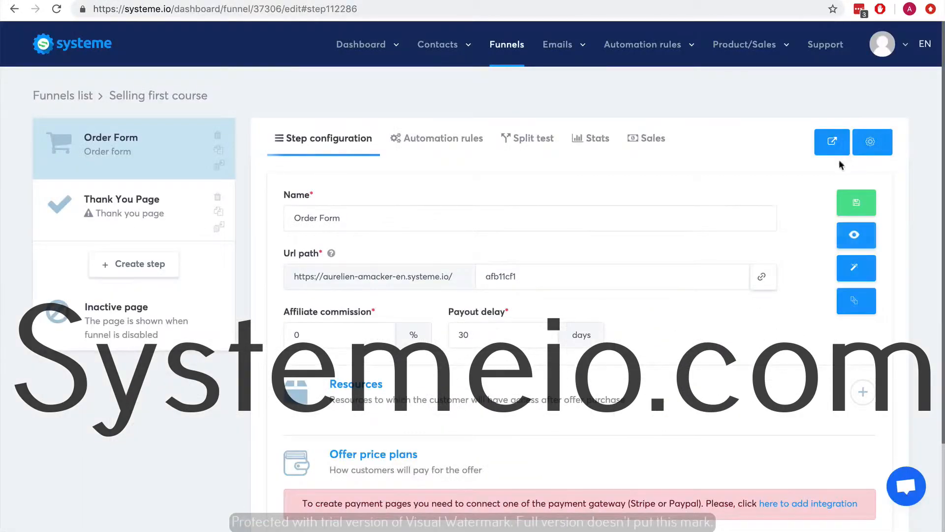
- Edit the order form page and delete its header section, including the logo image and the "your name" row
left_click(852, 273)
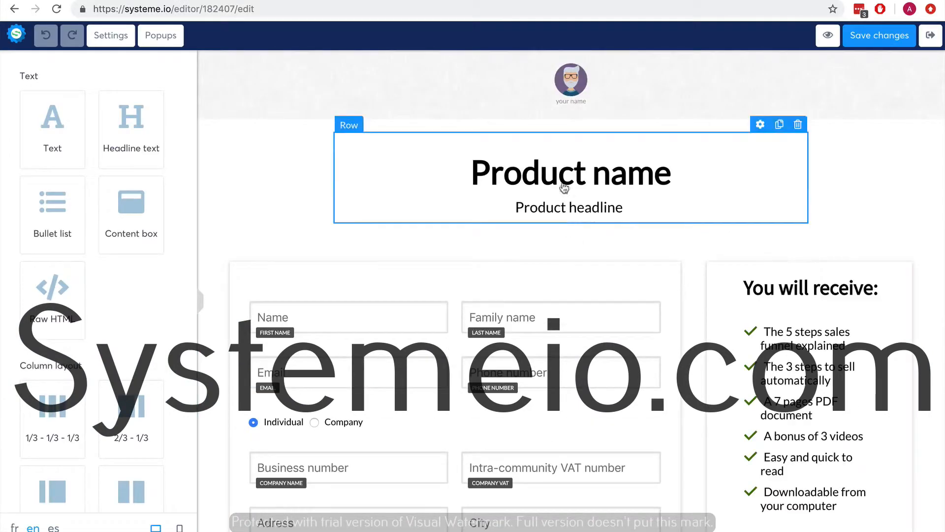
left_click(922, 72)
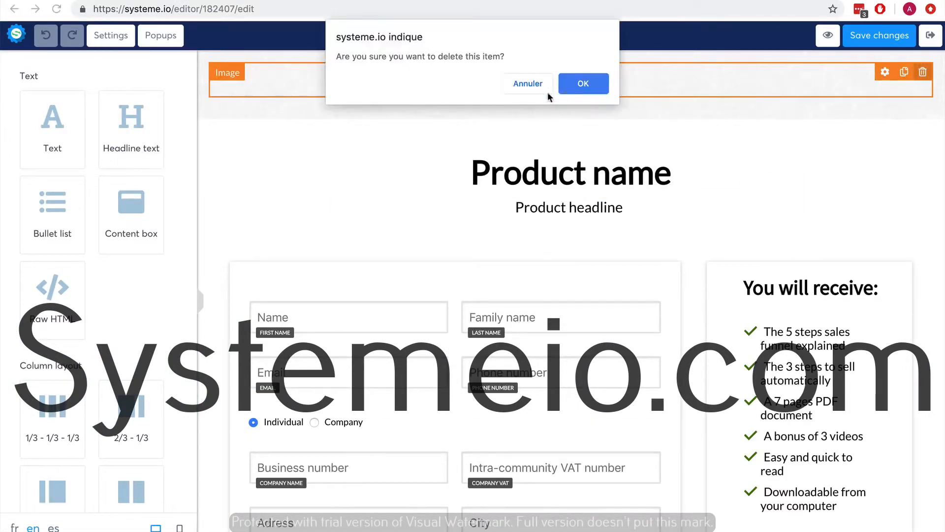
left_click(582, 83)
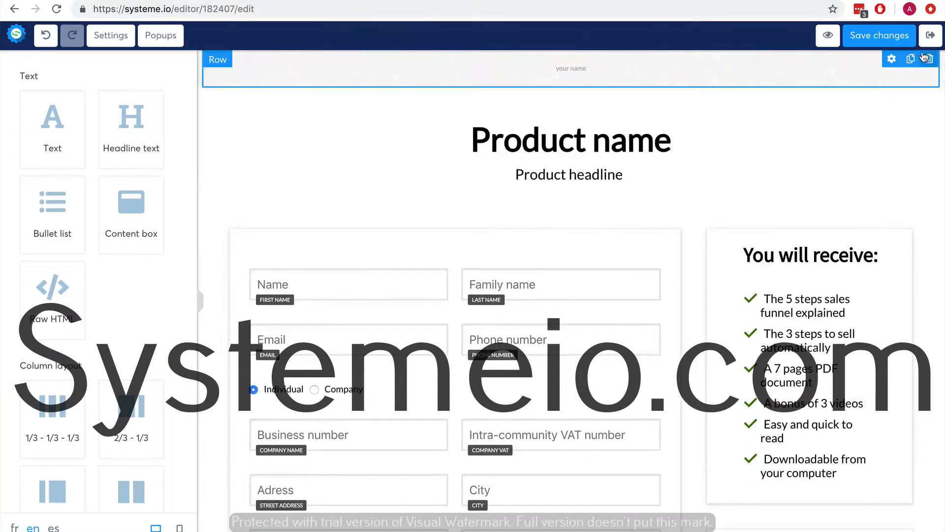
left_click(930, 60)
left_click(581, 84)
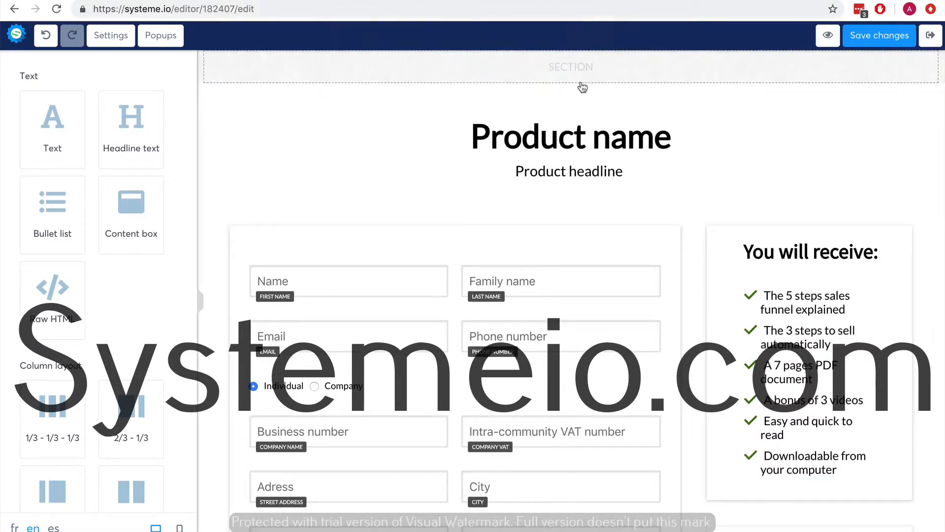
left_click(935, 59)
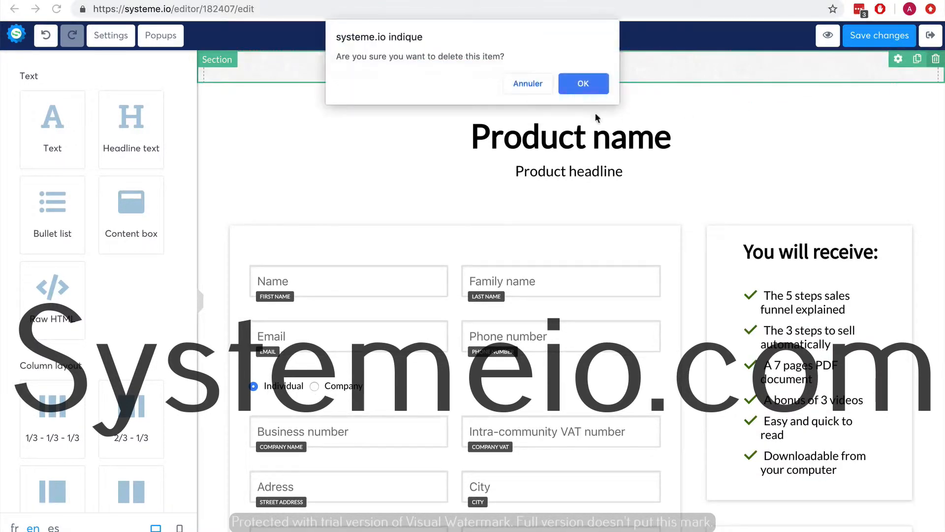
left_click(574, 87)
- Review the order form's fields, payment methods and price section, then save the page changes and exit the editor
scroll(580, 239, "down", 9)
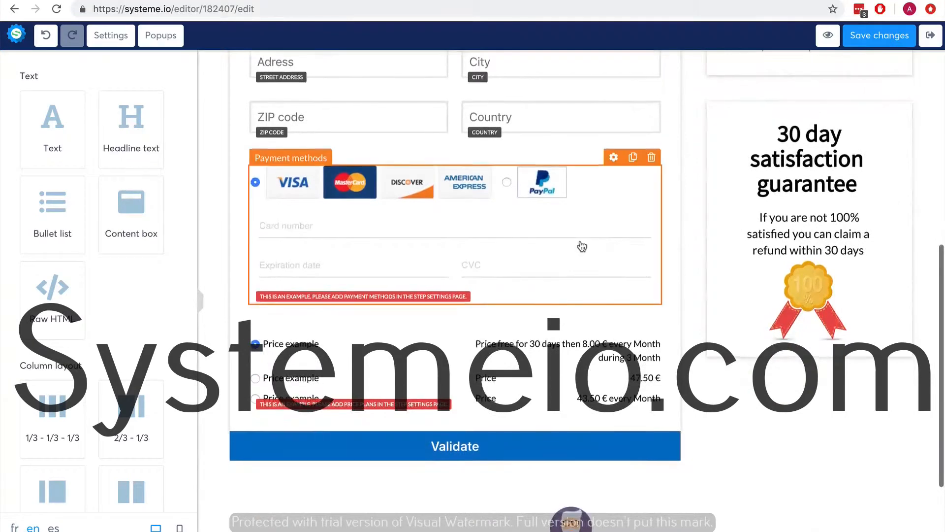
scroll(690, 228, "up", 2)
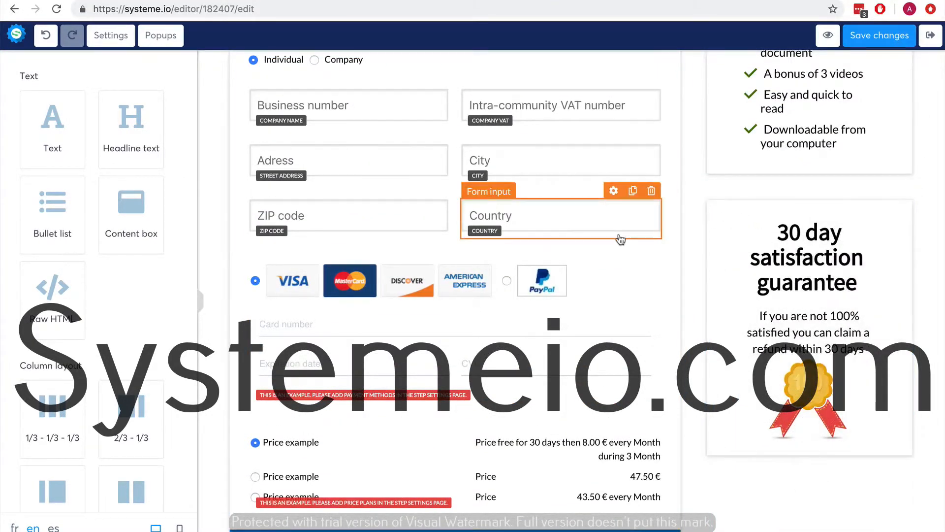
scroll(621, 239, "up", 6)
left_click(881, 34)
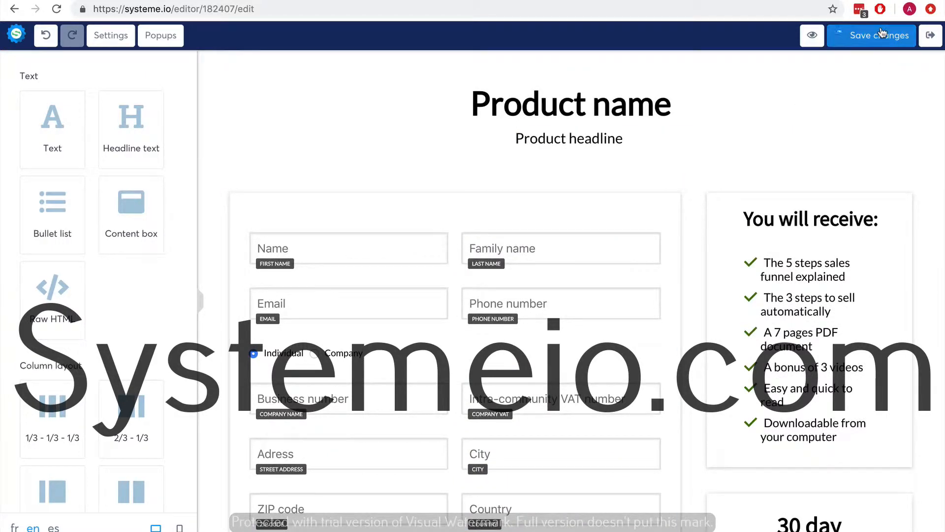
left_click(930, 36)
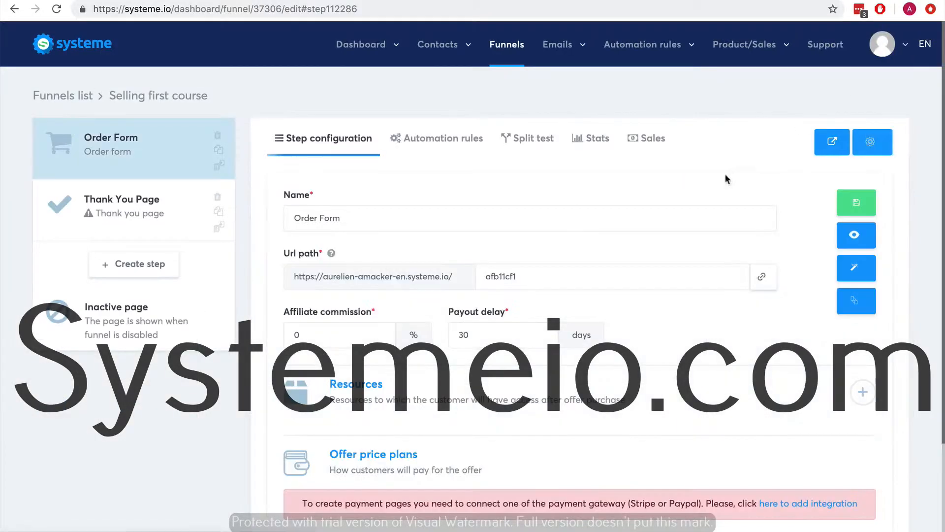
- Check the Order Form step's resources, price plans and coupons settings, then save the step configuration
scroll(772, 384, "down", 1)
scroll(772, 384, "down", 2)
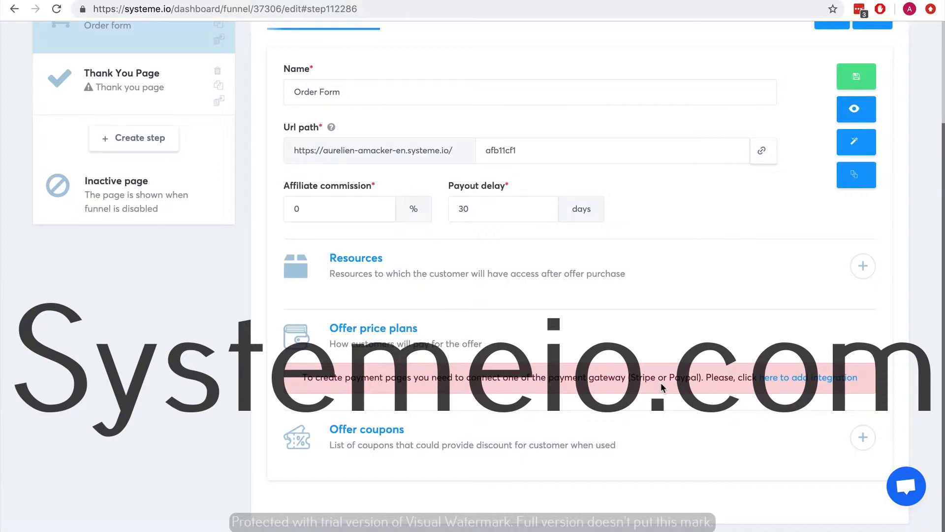
scroll(661, 382, "up", 1)
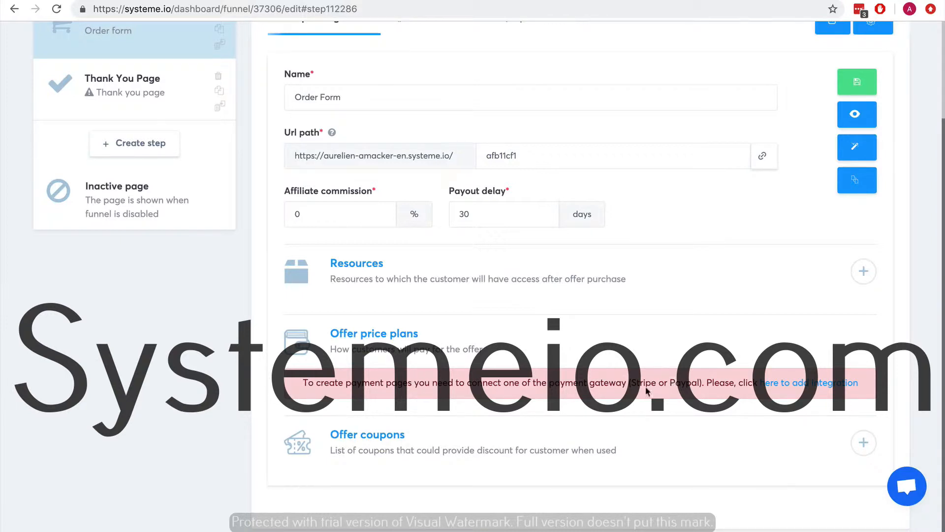
scroll(842, 325, "down", 1)
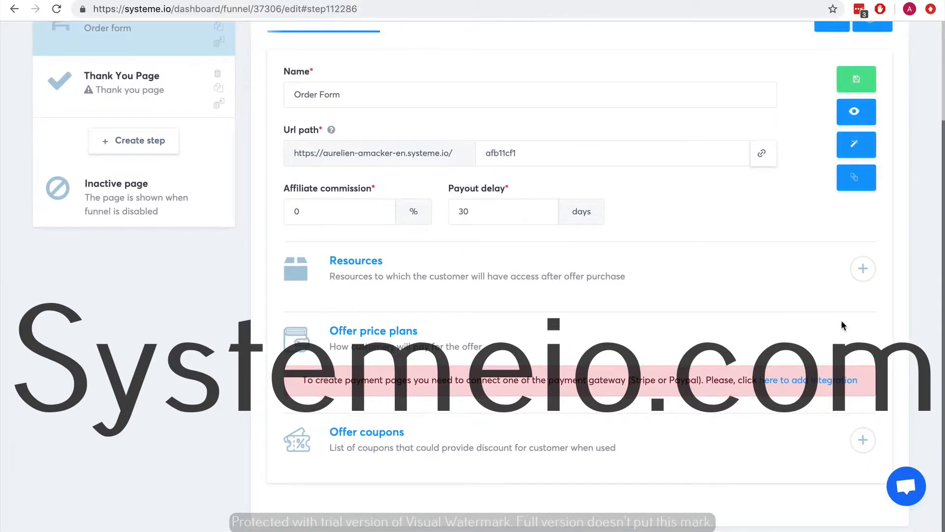
scroll(840, 324, "up", 2)
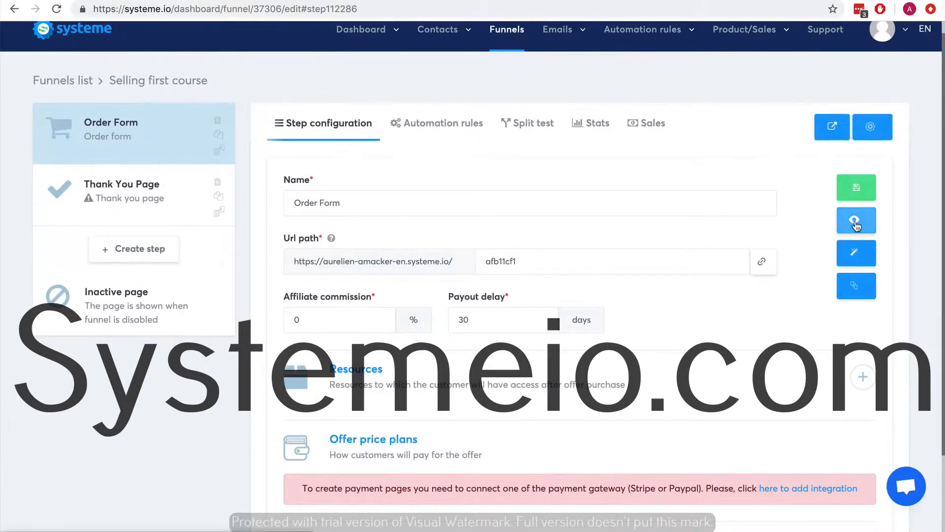
left_click(858, 195)
- Apply the "Thank you page with order recap" template to the Thank You Page step, then exit the page editor
left_click(168, 217)
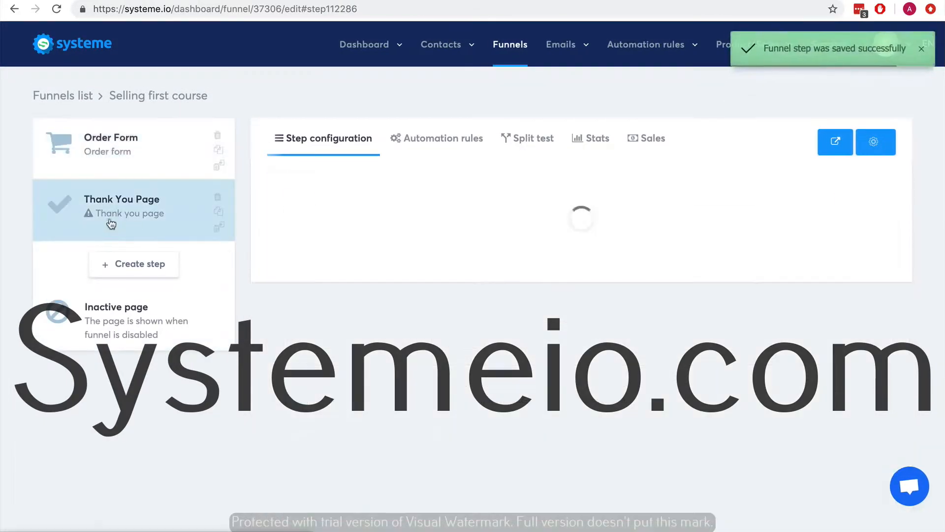
mouse_move(752, 274)
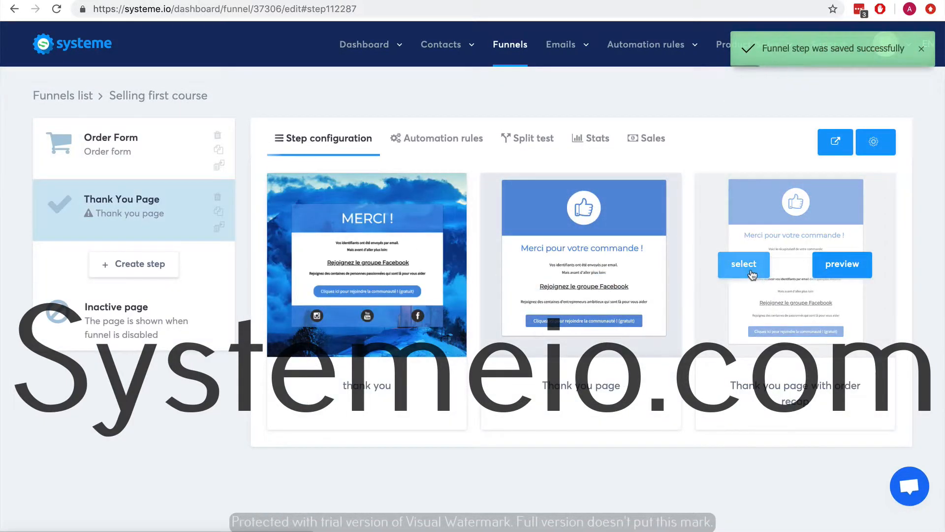
left_click(752, 274)
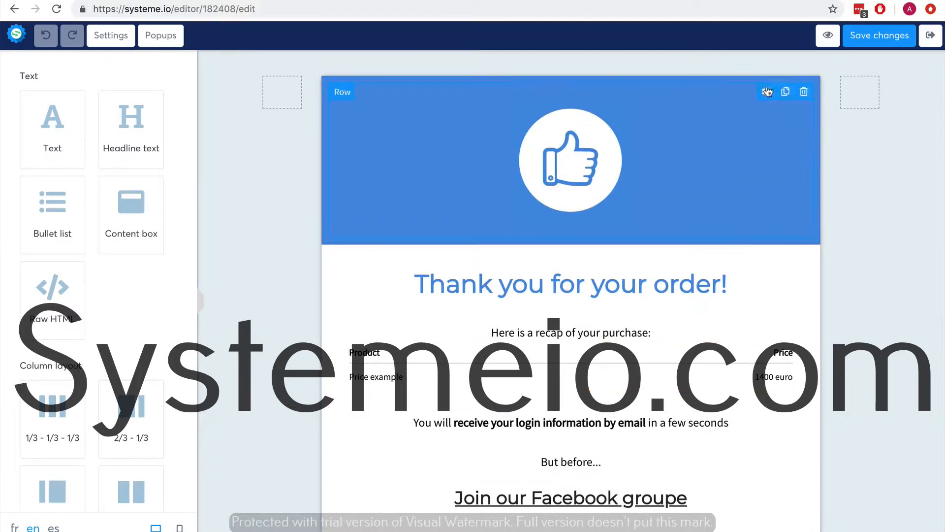
left_click(930, 36)
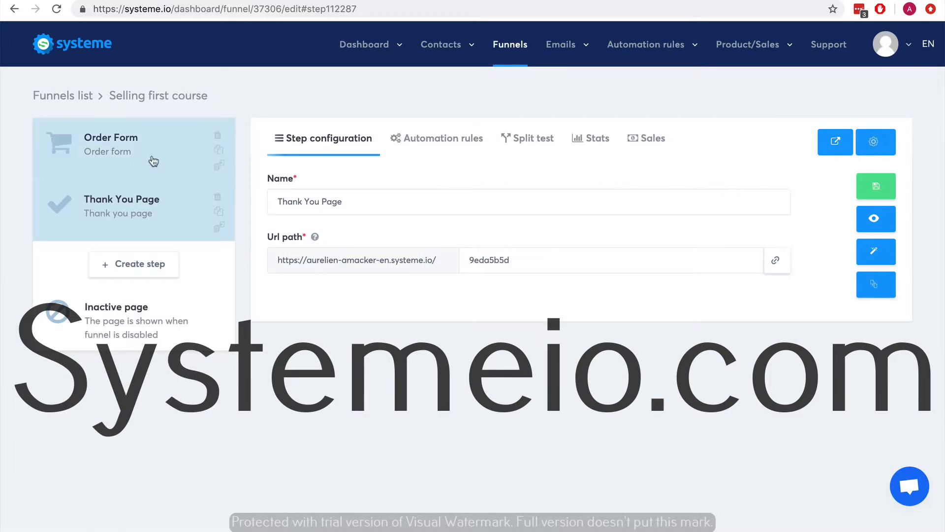
- Set the Order Form step's affiliate commission to 40% and save the step
left_click(153, 161)
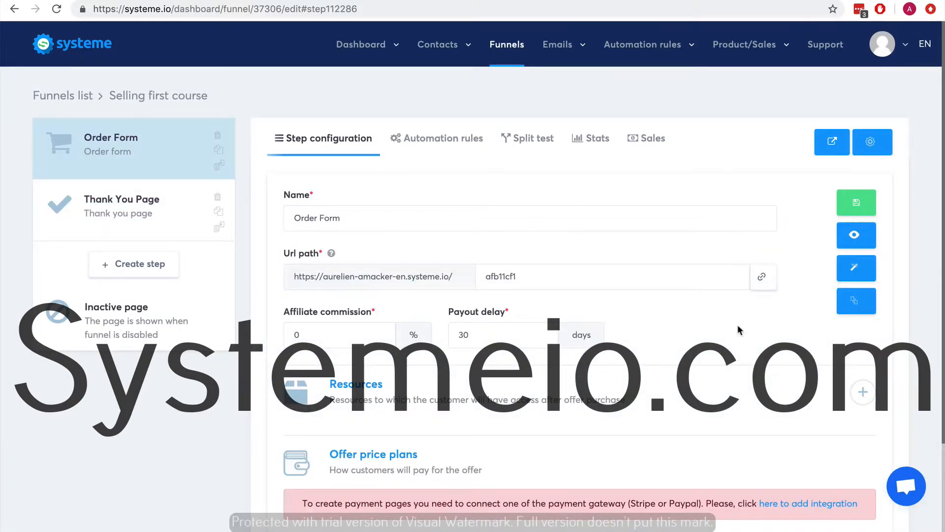
scroll(737, 326, "down", 1)
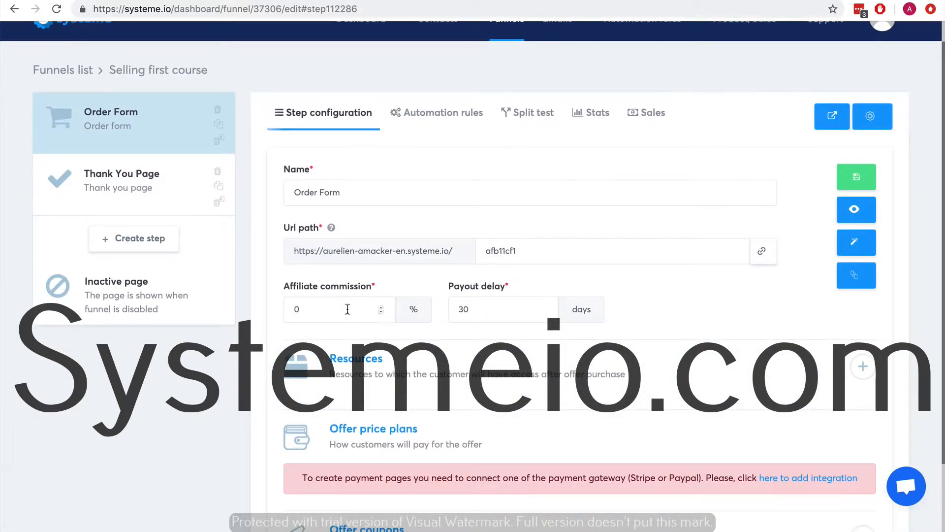
left_click_drag(348, 308, 284, 310)
type("40")
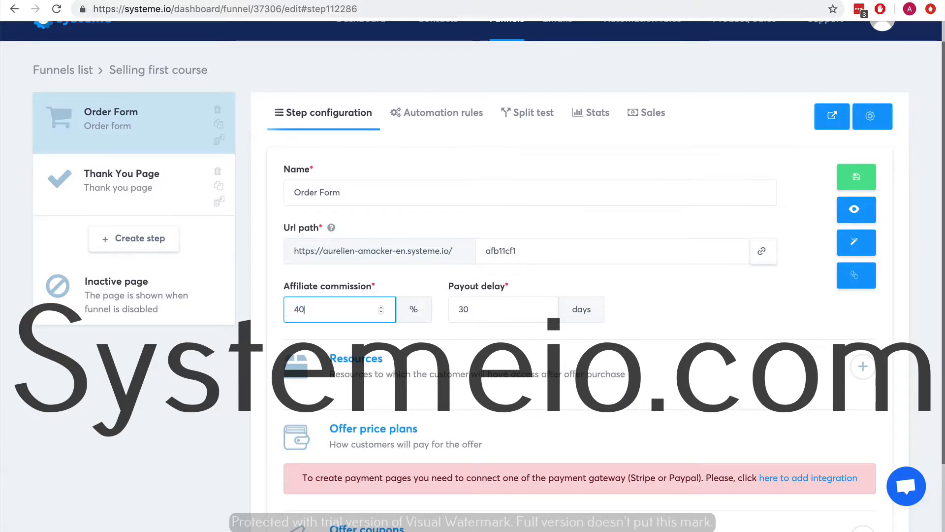
left_click(857, 186)
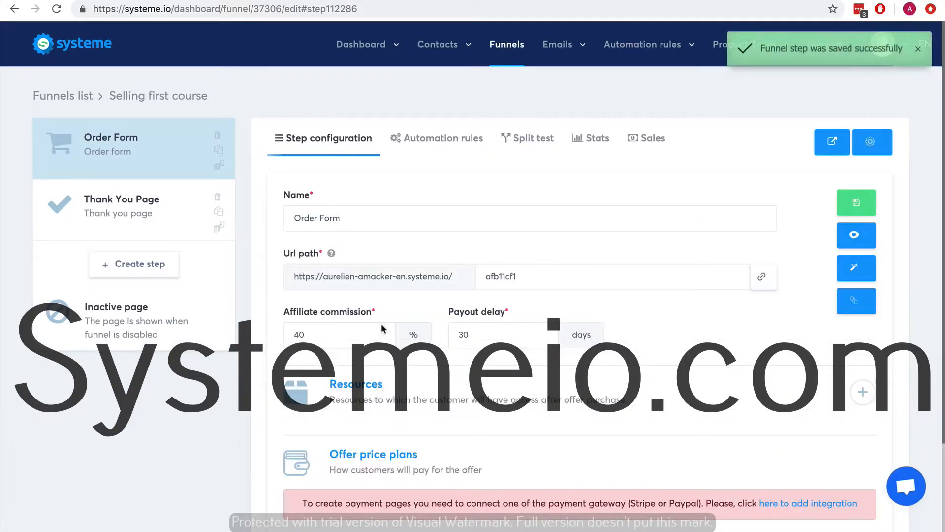
- Add a Systeme.io tag resource to the Order Form step and assign the Client-FirstCourse tag
scroll(924, 351, "down", 3)
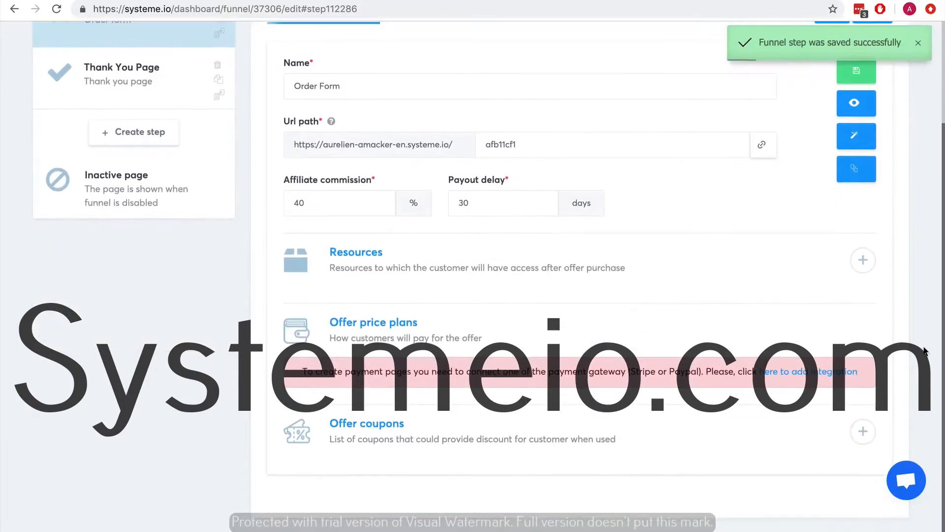
scroll(924, 350, "up", 2)
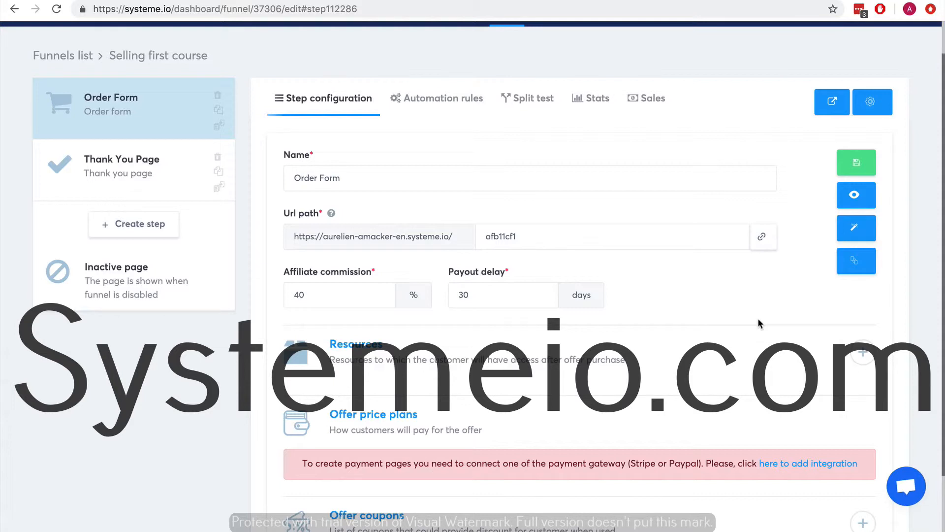
left_click(863, 352)
scroll(836, 317, "down", 2)
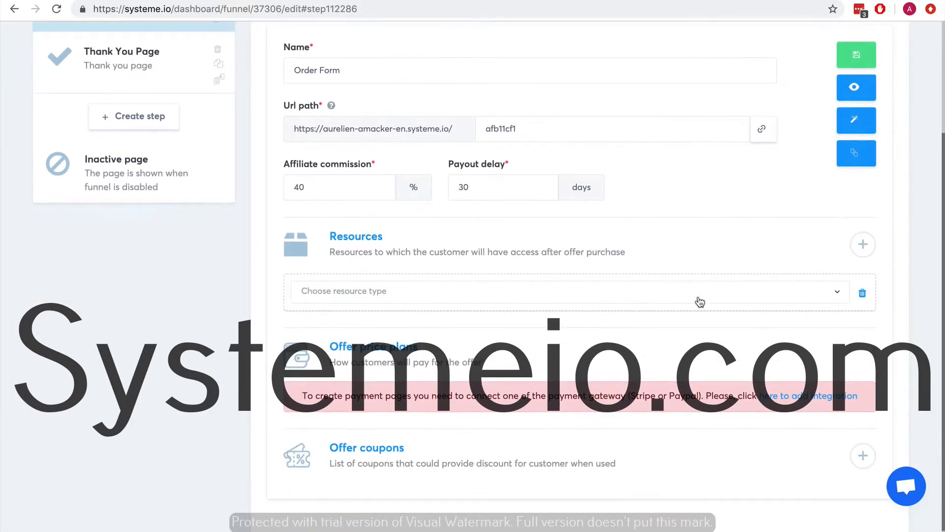
left_click(700, 301)
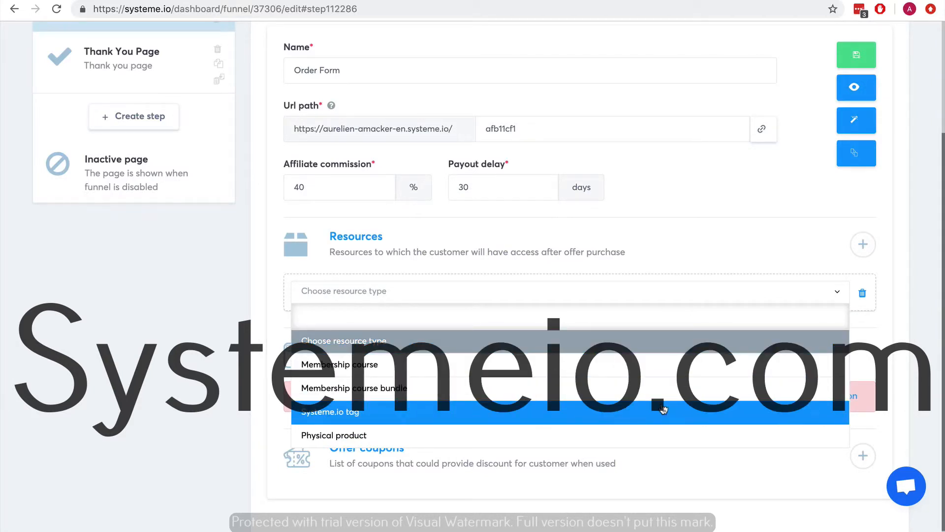
left_click(662, 410)
left_click(426, 334)
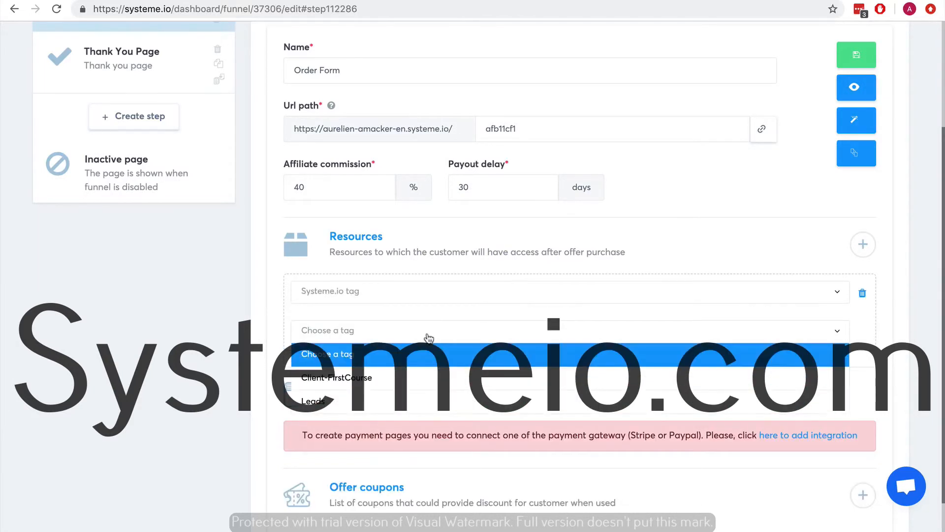
left_click(426, 375)
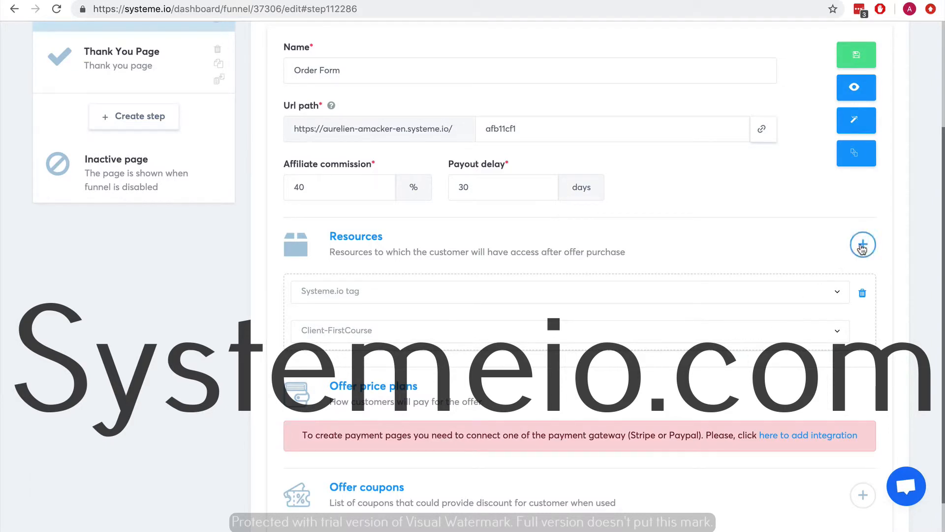
- Add a membership course resource for First course with full access, then save the Order Form step
left_click(863, 248)
left_click(670, 296)
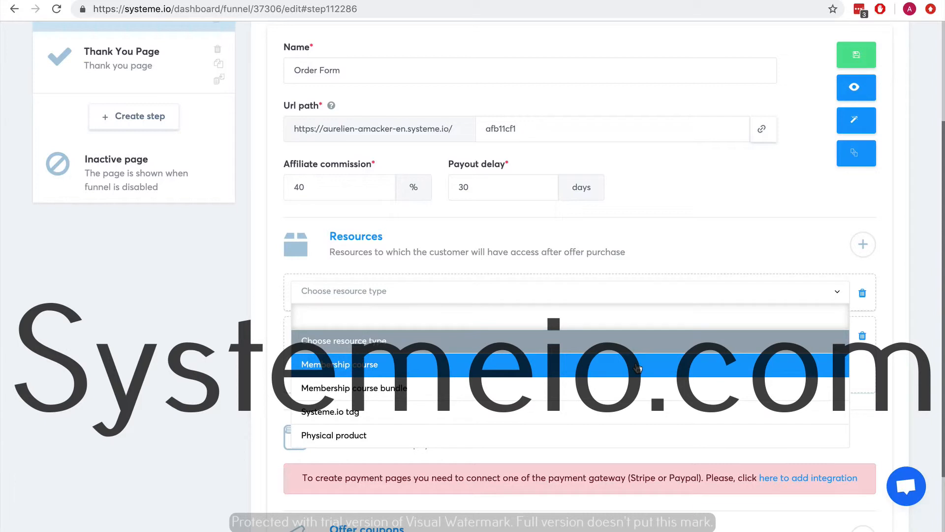
left_click(638, 368)
left_click(431, 332)
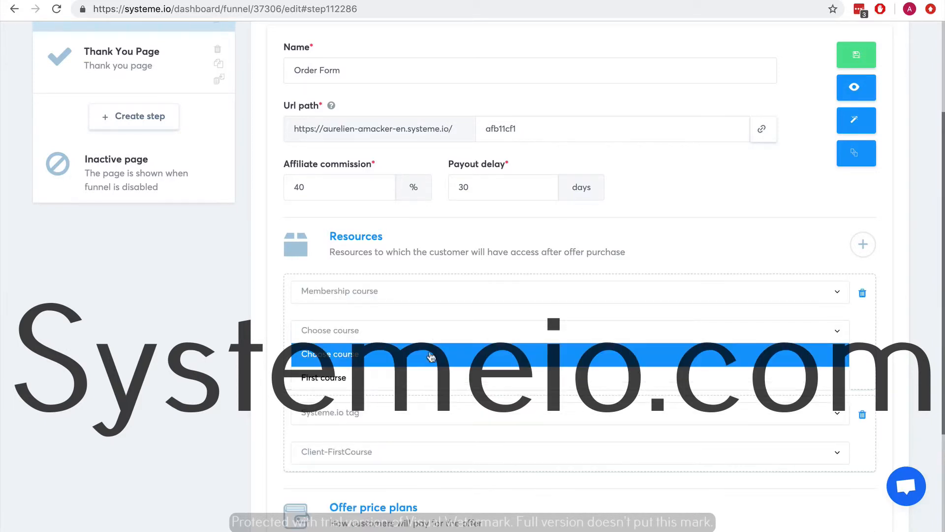
left_click(432, 378)
left_click(458, 381)
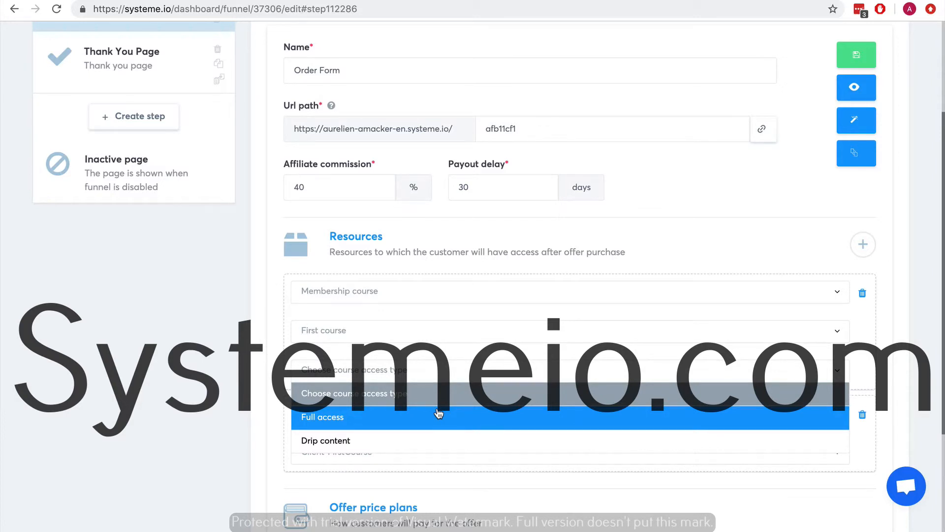
left_click(438, 417)
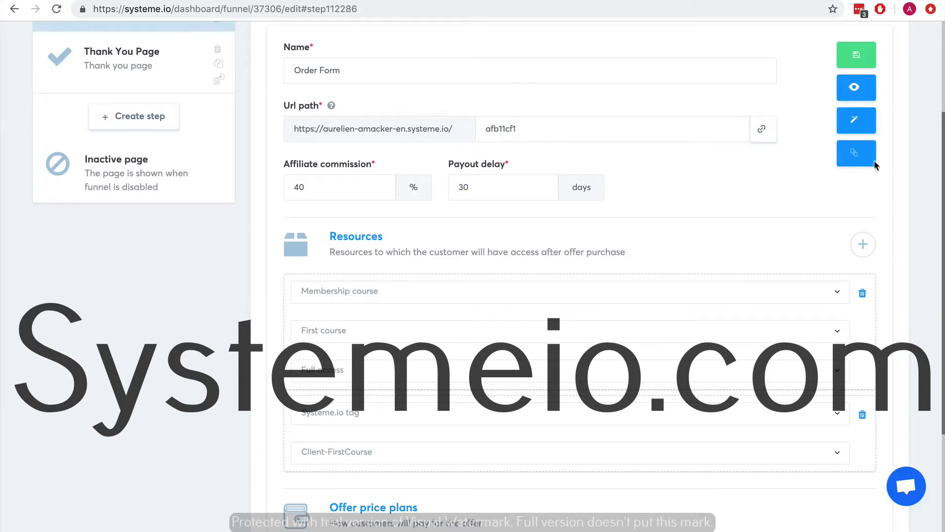
left_click(856, 54)
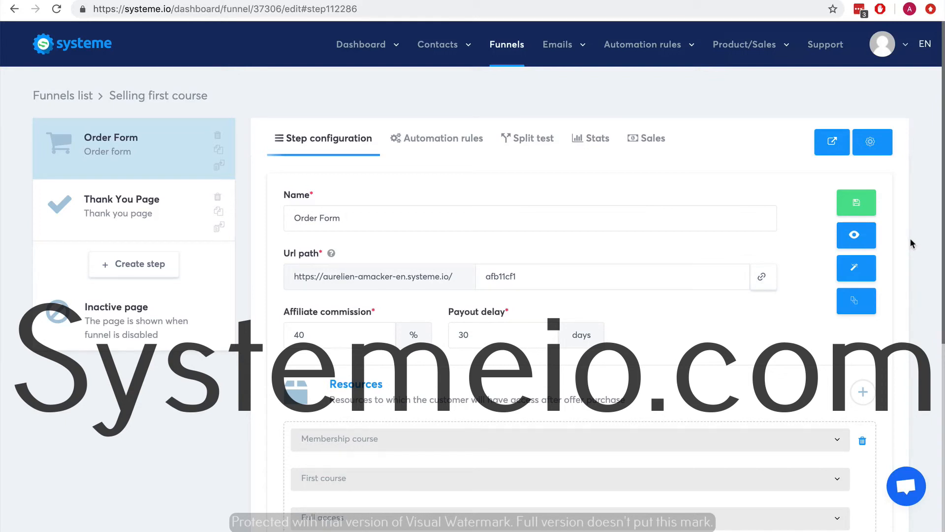
scroll(909, 238, "down", 4)
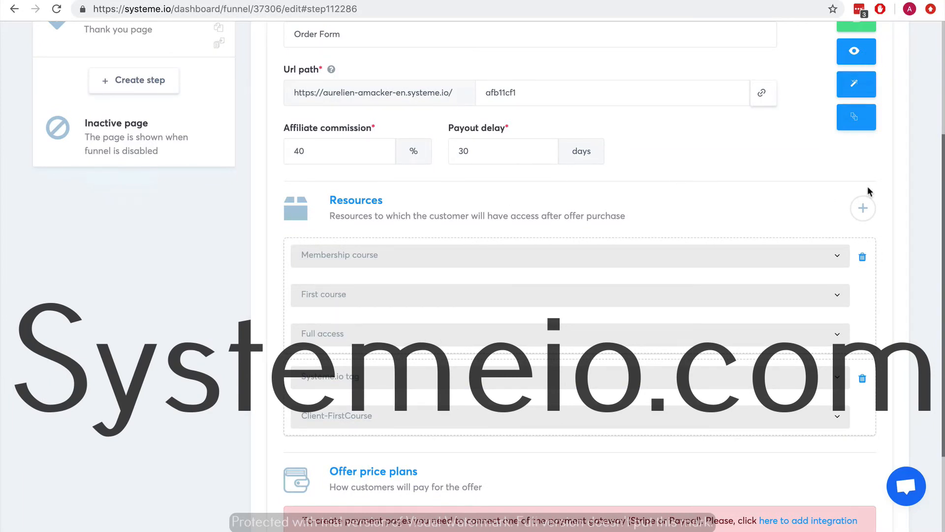
scroll(867, 191, "up", 1)
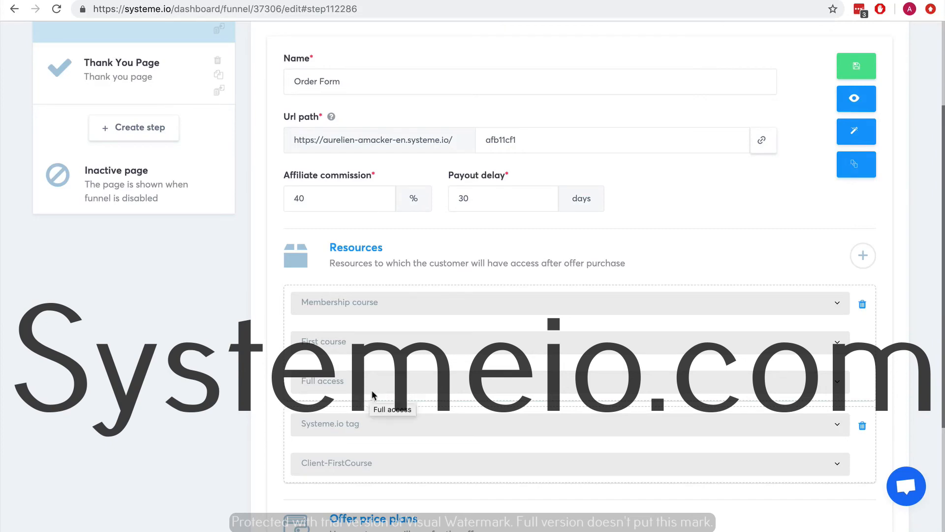
scroll(934, 320, "down", 4)
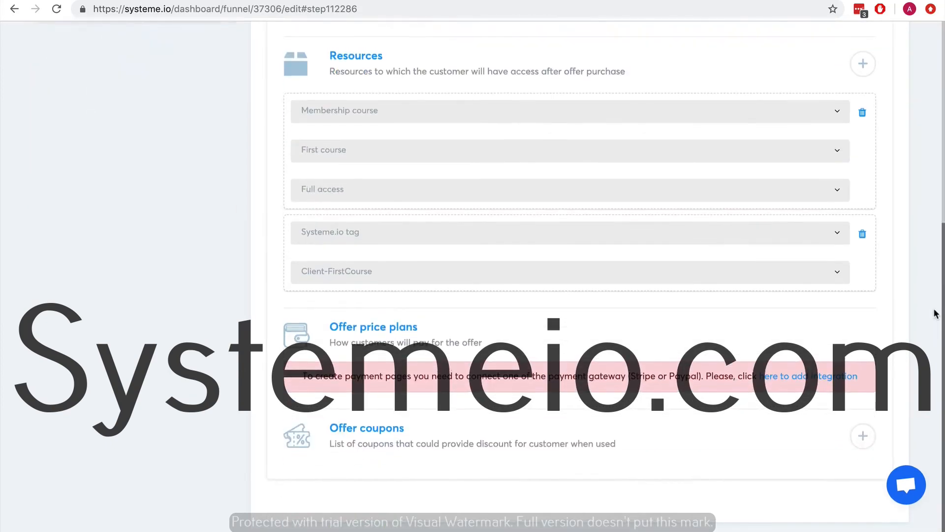
scroll(935, 314, "up", 7)
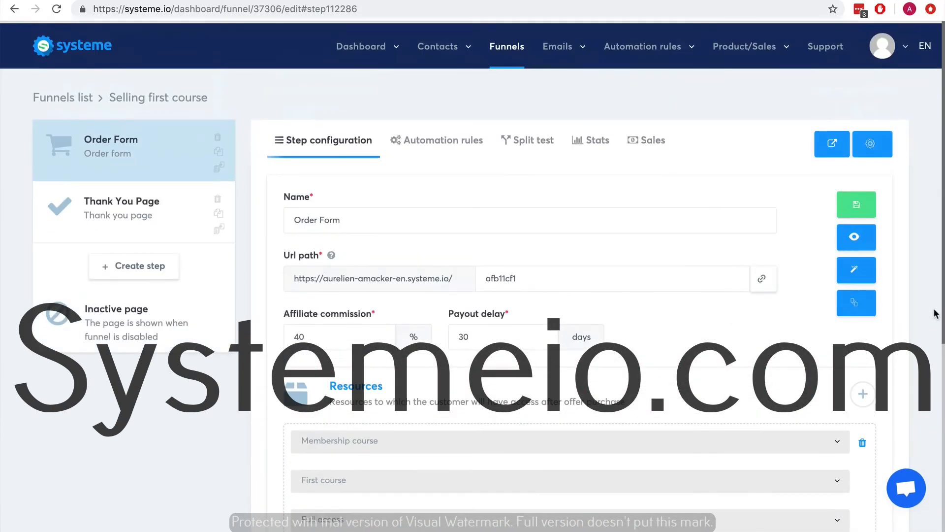